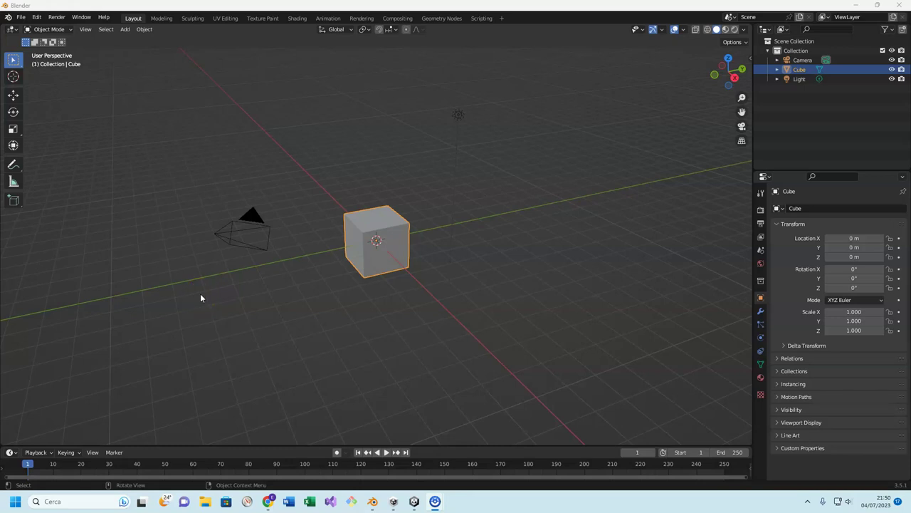
Delete the default cube, camera and light from the scene
mouse_move(201, 293)
ctrl+middle_down()
mouse_move(242, 160)
mouse_move(264, 169)
ctrl+middle_up()
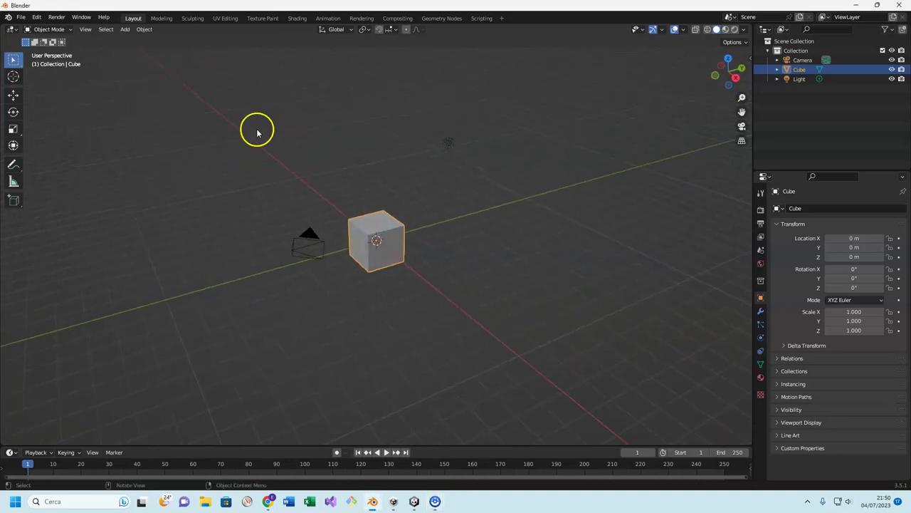
key(shift+b)
drag(243, 89, 534, 347)
key(x)
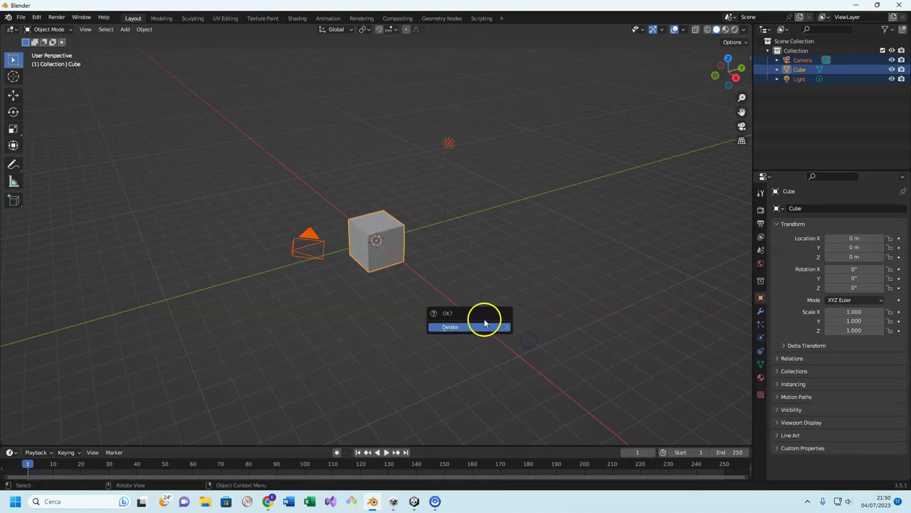
click(464, 330)
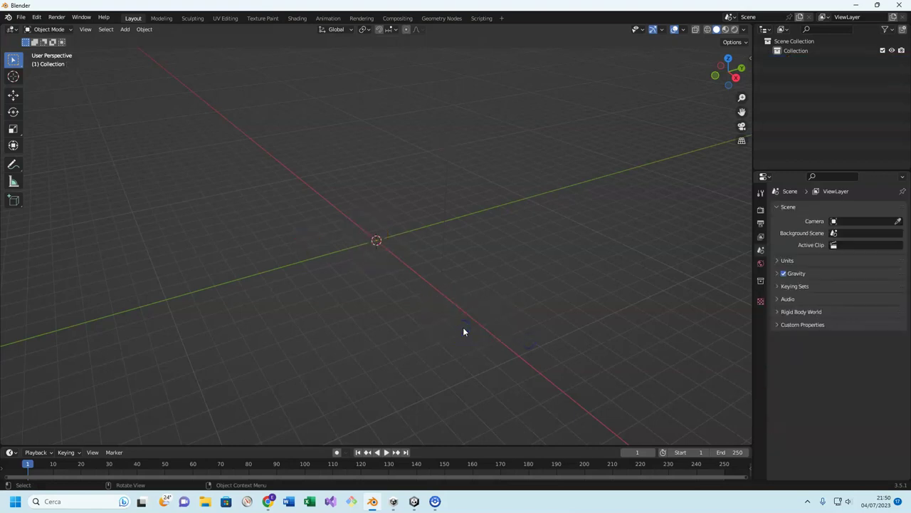
Add a new mesh cube at the origin
key(shift+a)
mouse_move(459, 295)
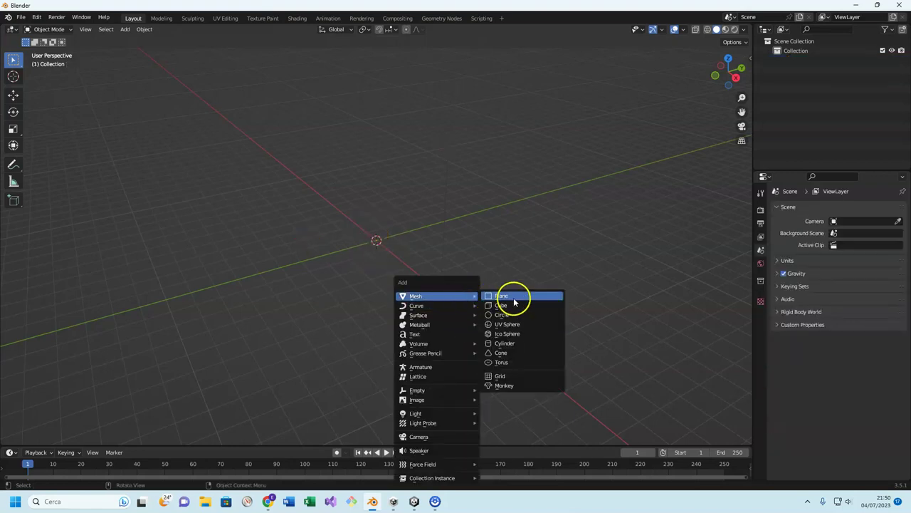
click(507, 305)
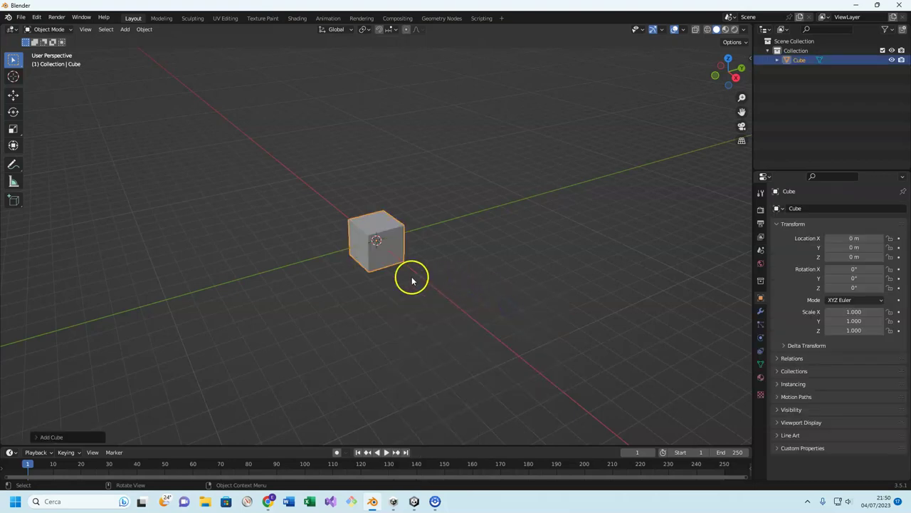
Enlarge the timeline area and set the current frame to 2
scroll(346, 246, up, 2)
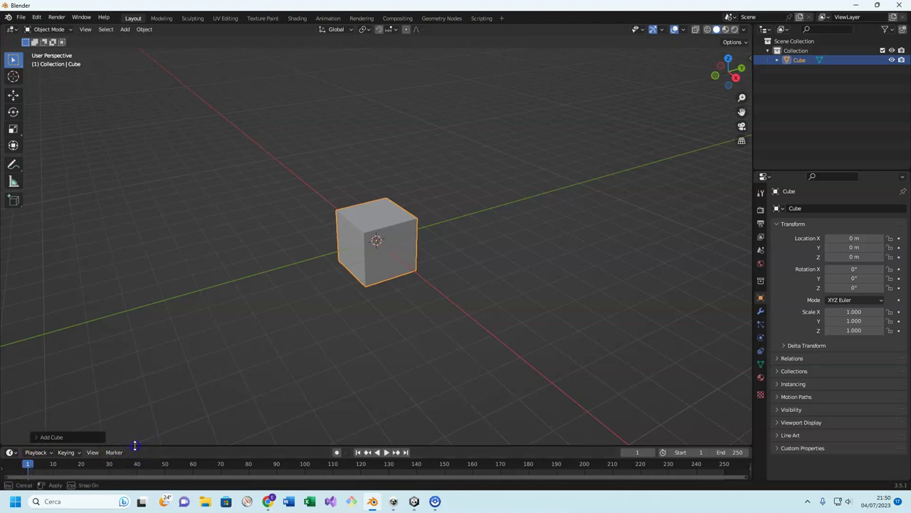
drag(135, 447, 146, 397)
click(30, 416)
Stop playback at frame 1 and keyframe the cube's location, rotation and scale
key(space)
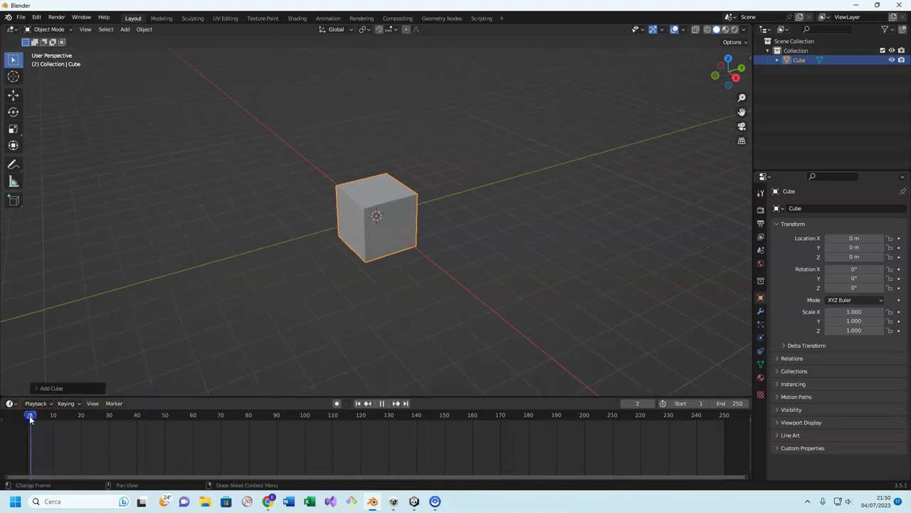
key(Escape)
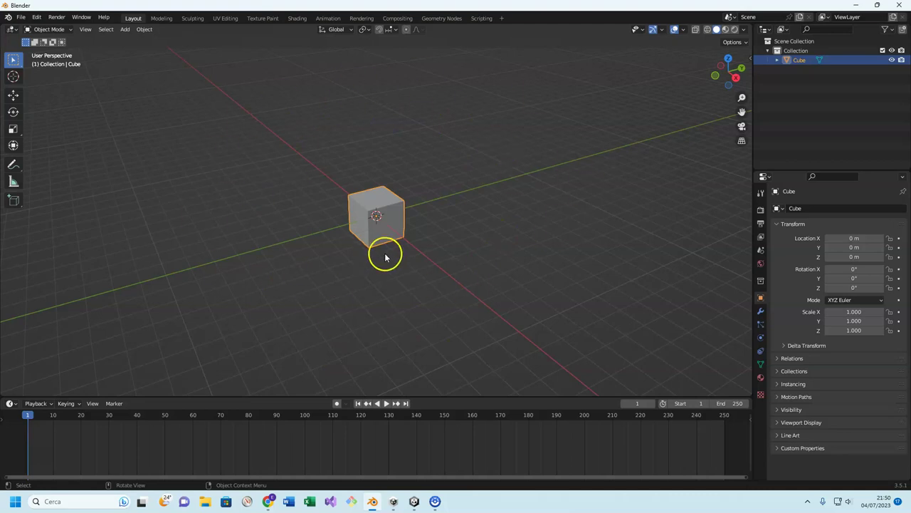
key(i)
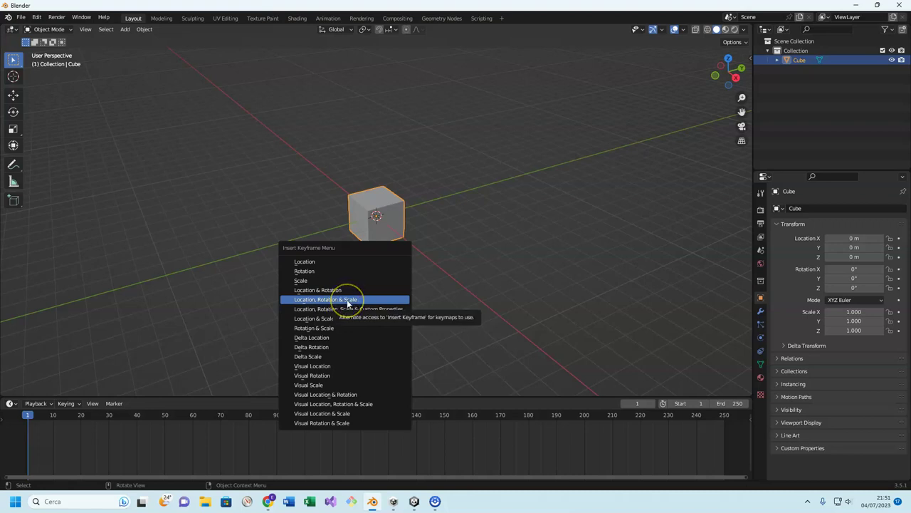
click(348, 301)
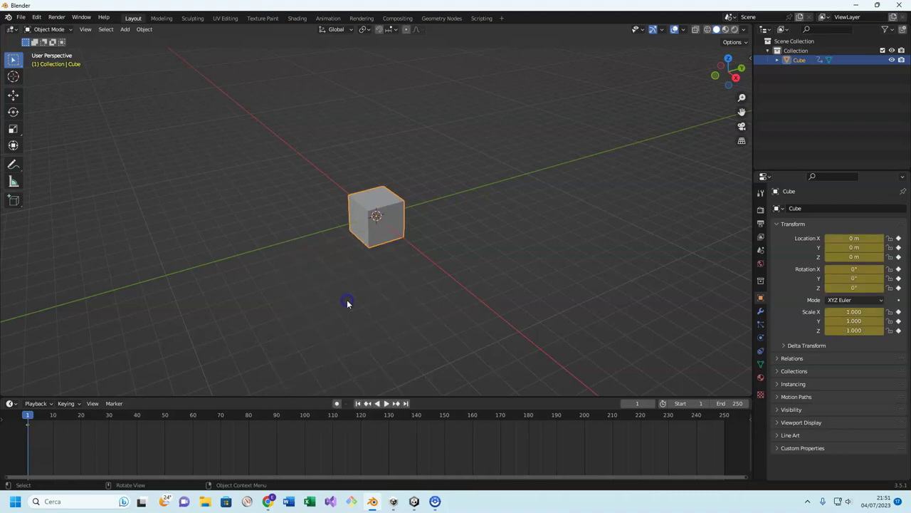
At frame 250, move the cube along X to 11.278 m
drag(27, 415, 53, 418)
click(27, 426)
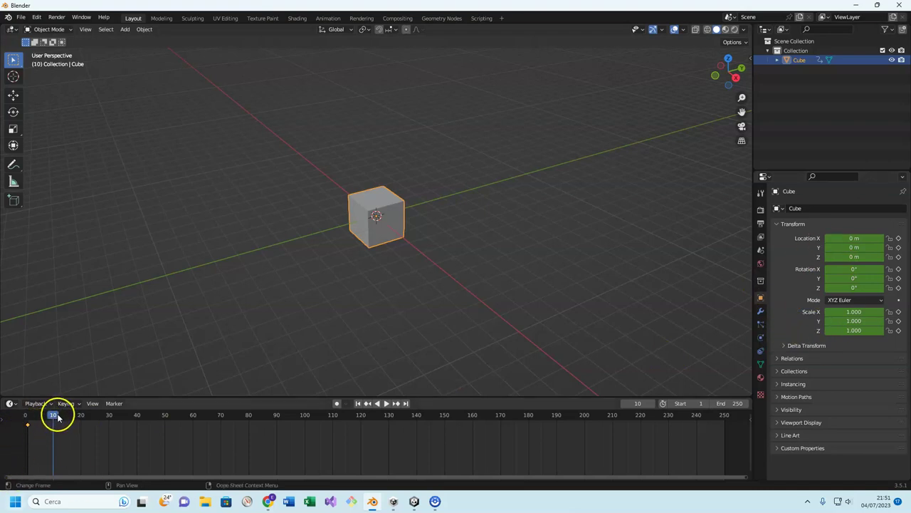
drag(54, 418, 726, 425)
scroll(569, 310, down, 2)
drag(327, 163, 413, 243)
key(g)
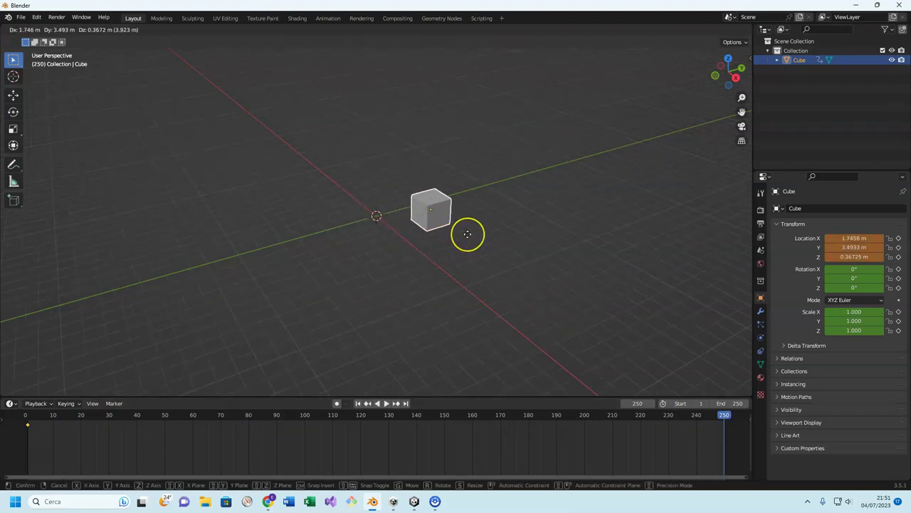
middle_drag(510, 282, 535, 301)
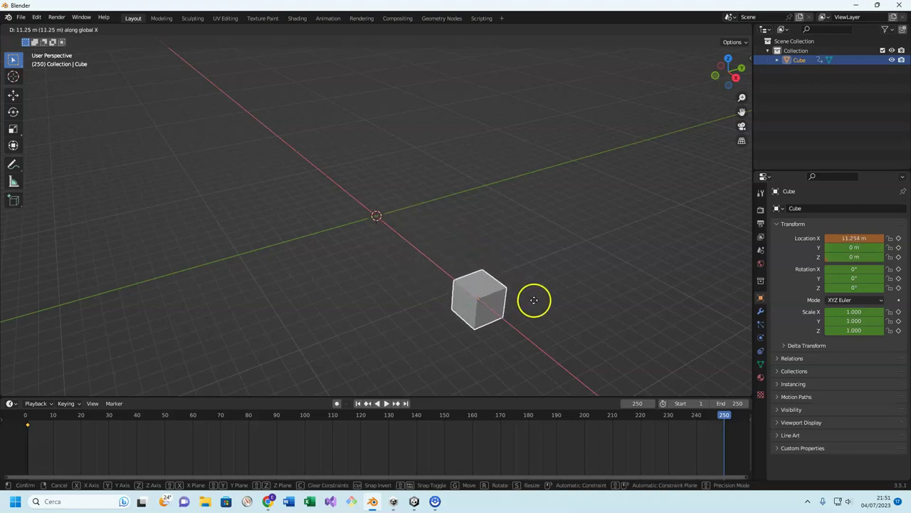
click(535, 303)
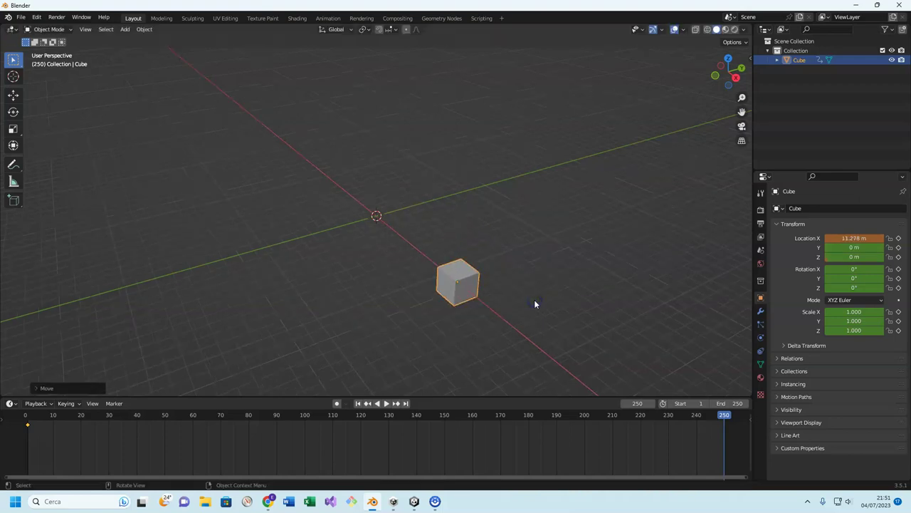
Rotate the cube 45° about Z, keyframe the pose, and scrub to preview the motion
text(r45)
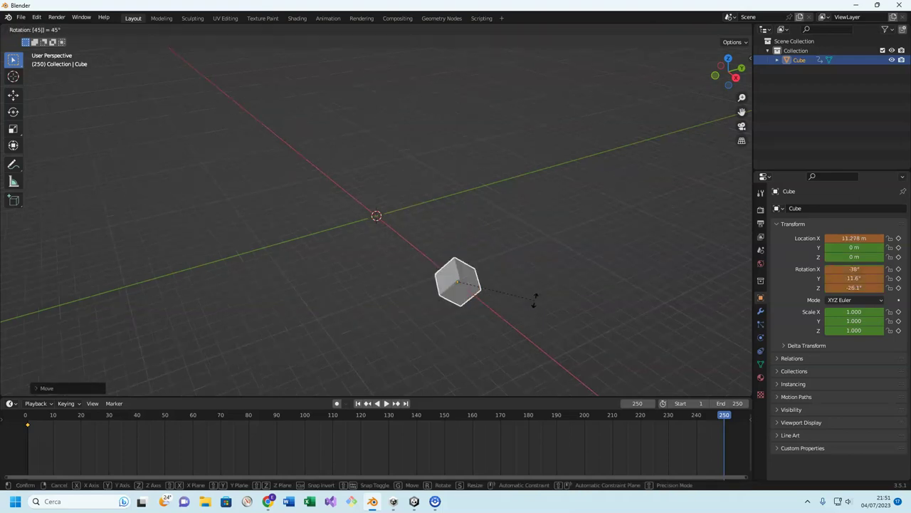
text(z)
key(Return)
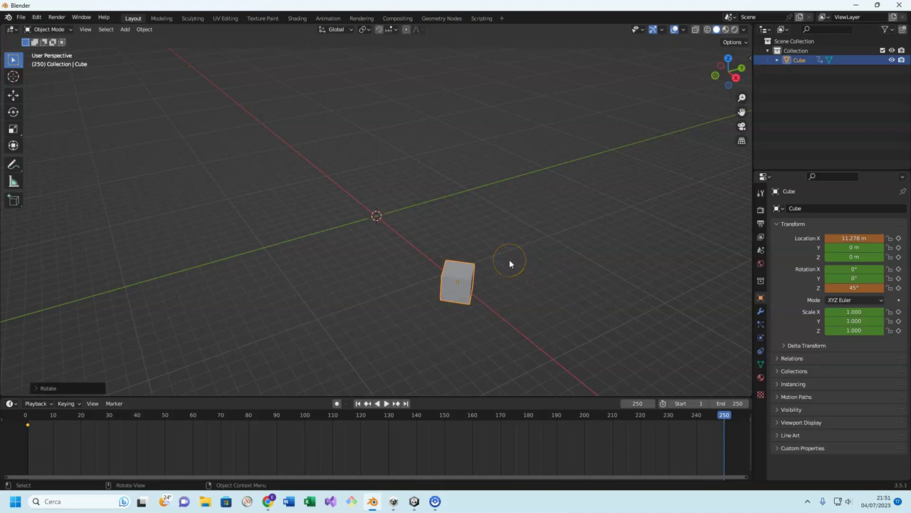
key(i)
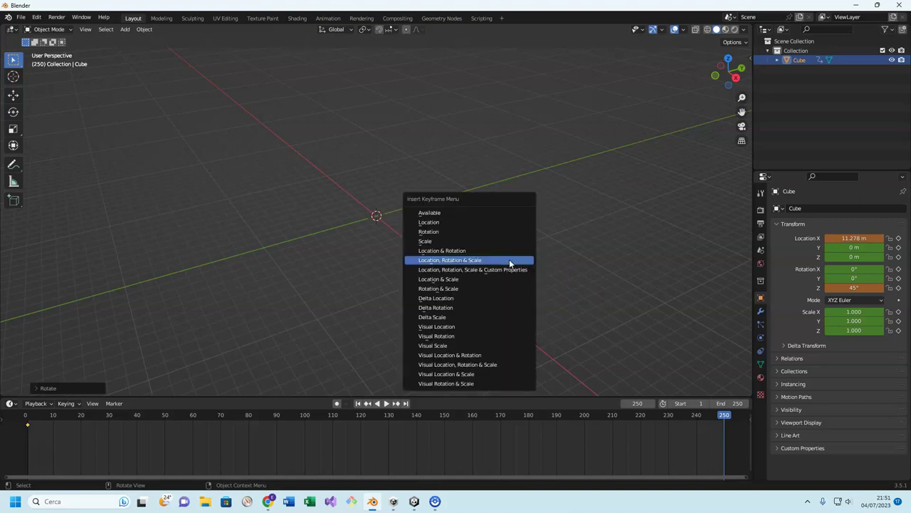
click(509, 259)
mouse_move(723, 417)
mouse_down()
mouse_move(659, 391)
mouse_move(29, 387)
mouse_move(529, 382)
mouse_move(720, 391)
mouse_move(209, 378)
mouse_up()
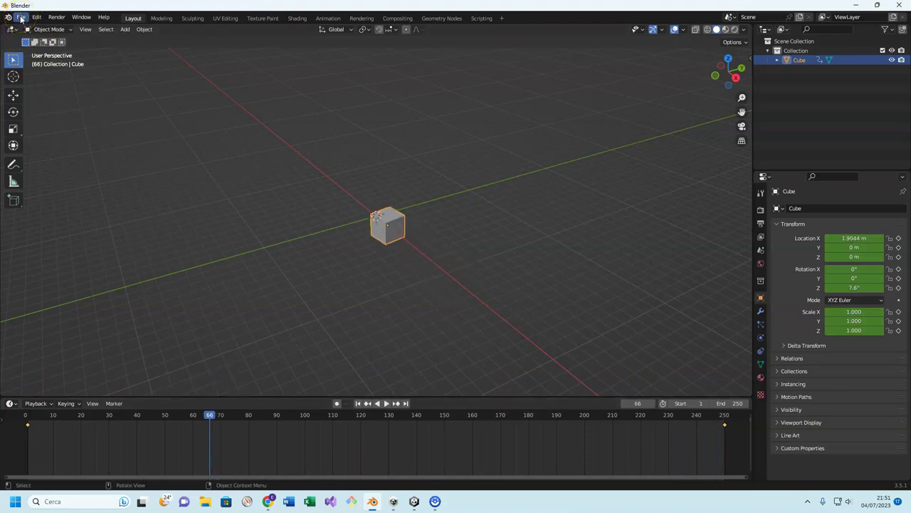
Export the selected cube as FBX named CuboAnimato2.fbx in Documents, with Bake Animation on
click(22, 18)
mouse_move(45, 155)
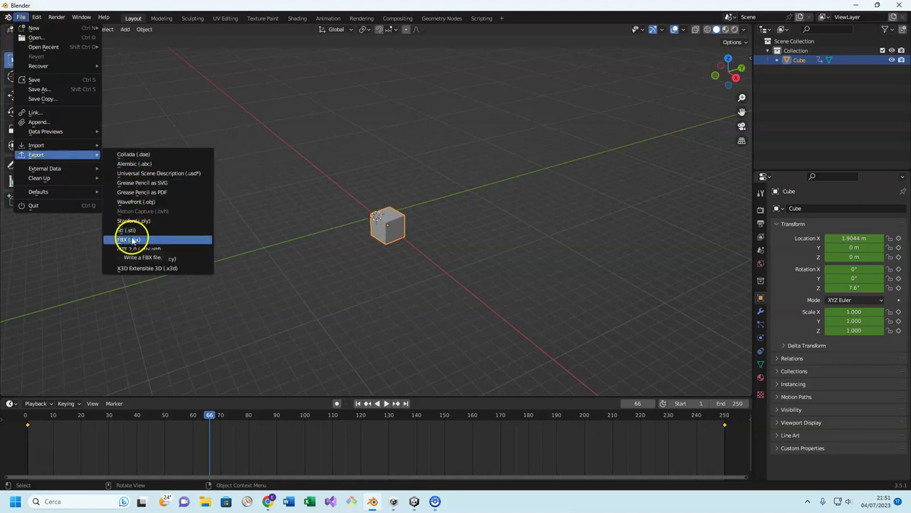
click(132, 240)
click(344, 383)
text(CuboAnimato.fbx)
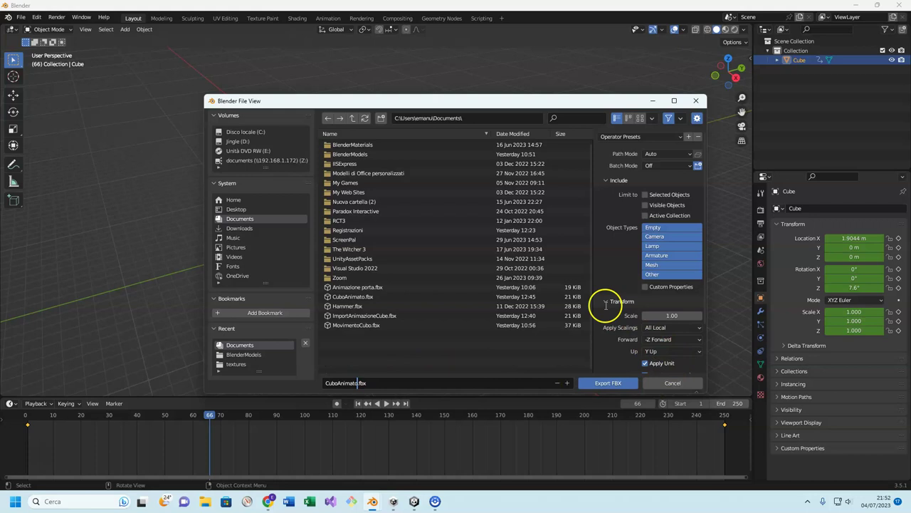
click(646, 196)
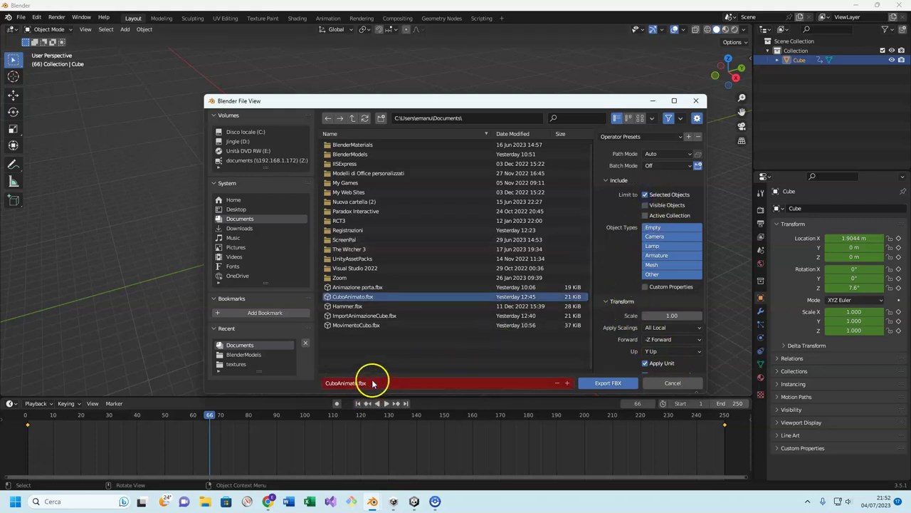
click(359, 385)
text(2)
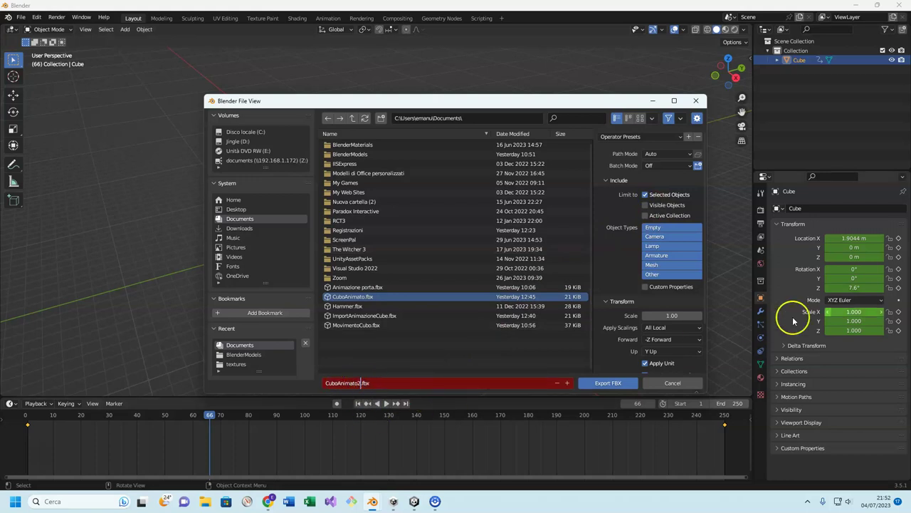
click(611, 270)
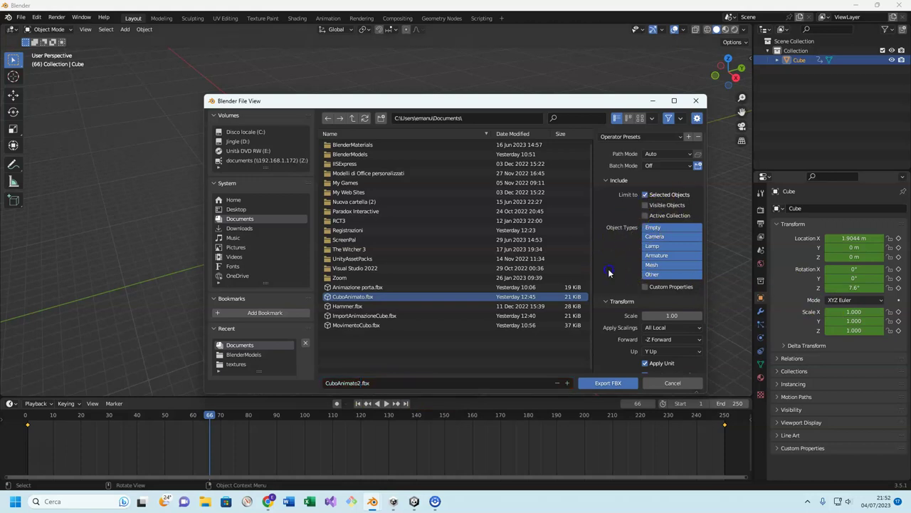
scroll(612, 285, down, 2)
scroll(618, 336, up, 1)
scroll(613, 306, down, 2)
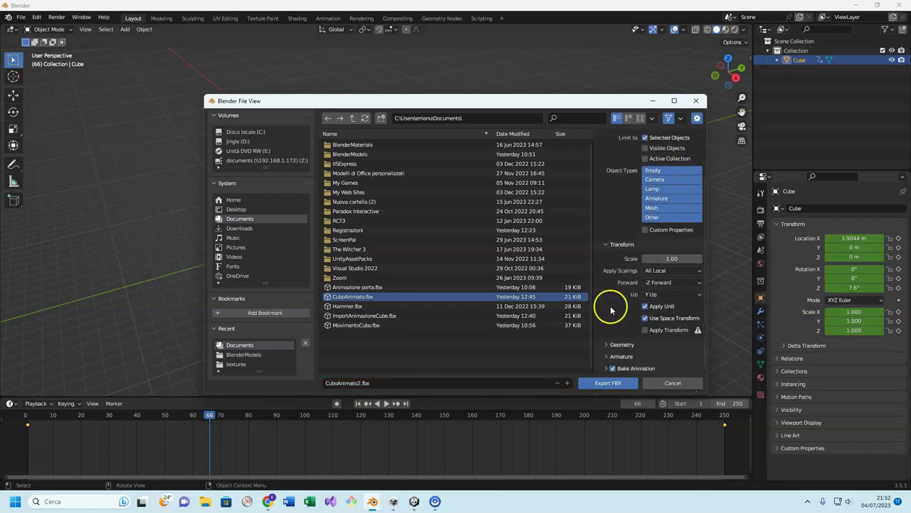
click(610, 383)
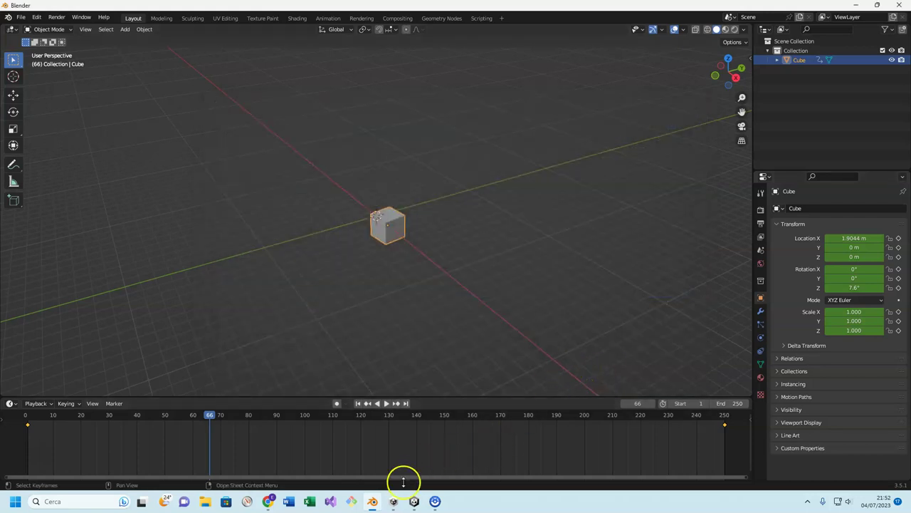
Bring the SpatialSandbox project's Unity editor to the front
click(395, 503)
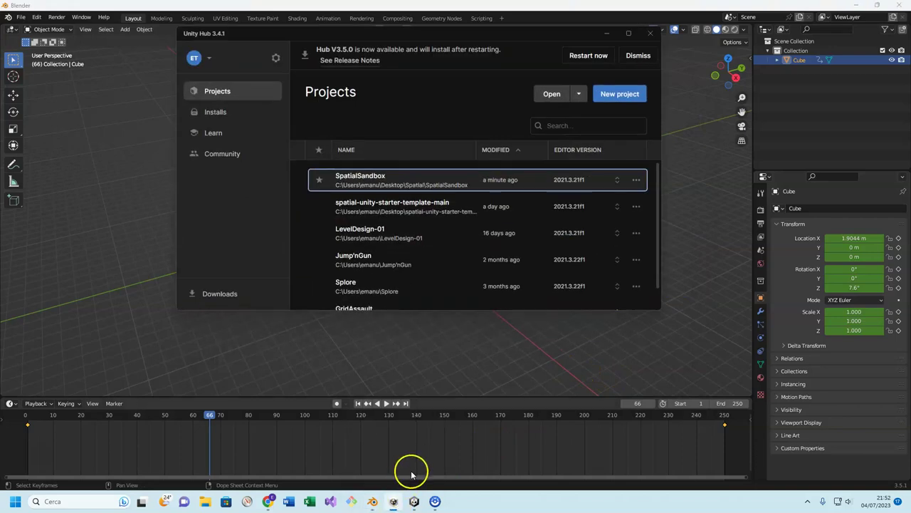
click(411, 503)
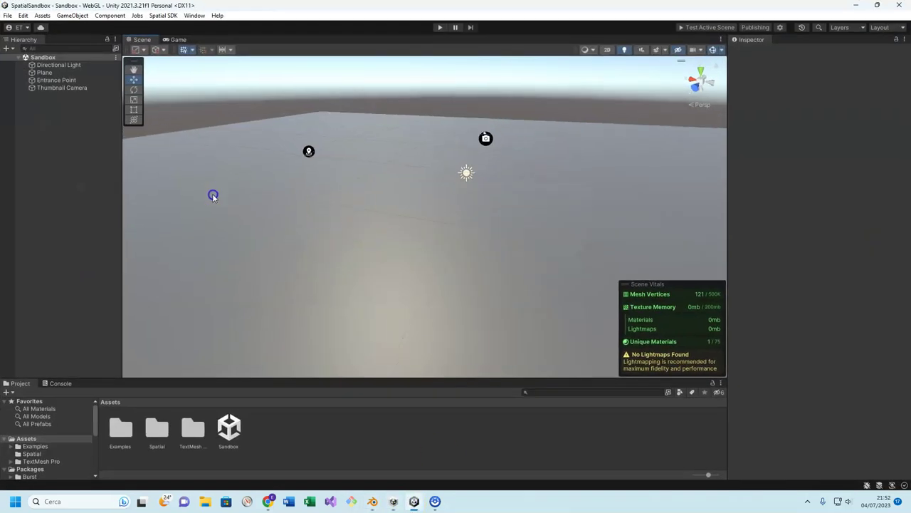
middle_drag(282, 207, 295, 235)
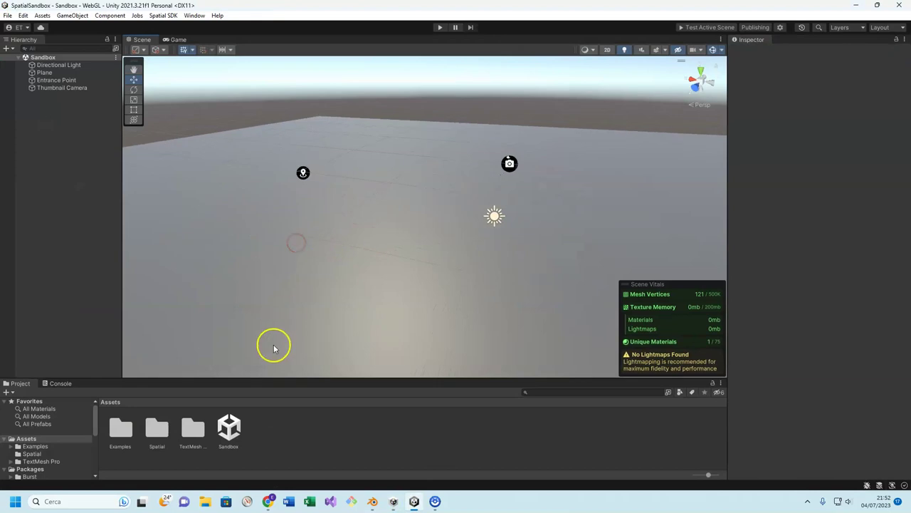
Import CuboAnimato2 from Documents into the project's Assets
right_click(290, 442)
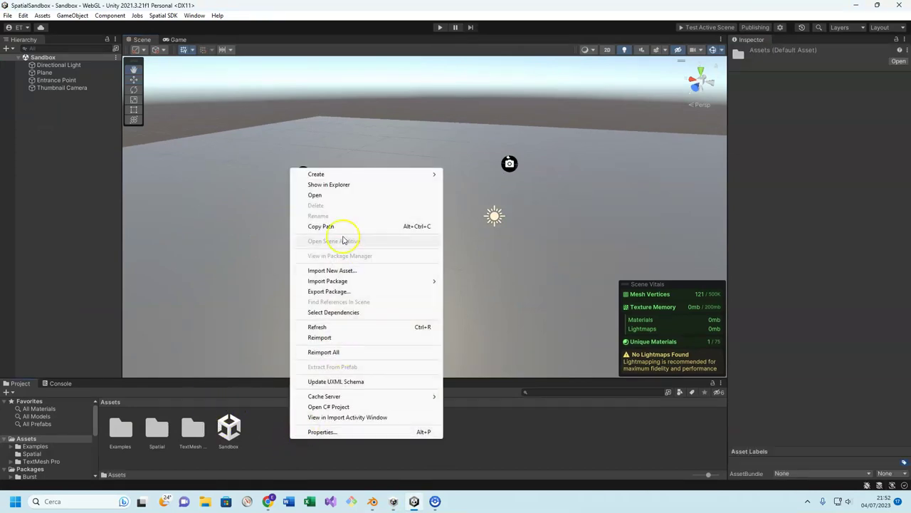
click(330, 270)
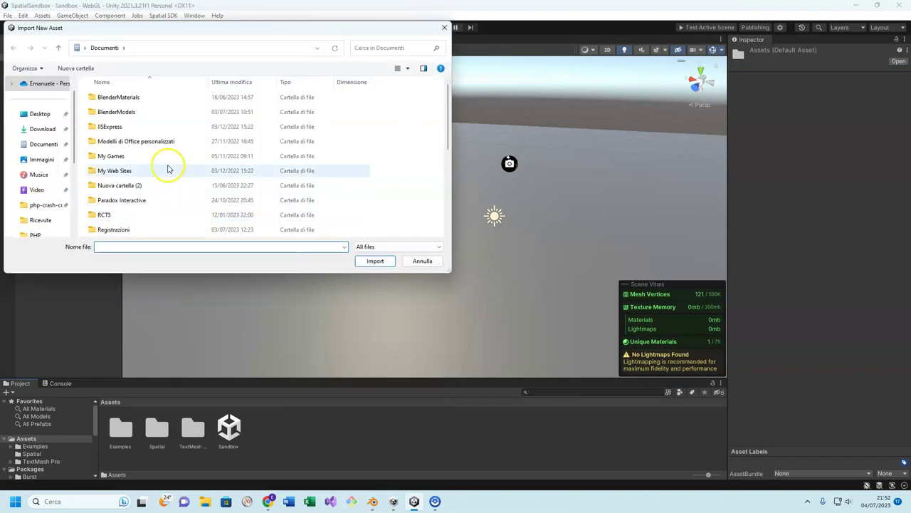
click(39, 143)
scroll(157, 171, down, 3)
scroll(153, 173, down, 2)
click(143, 171)
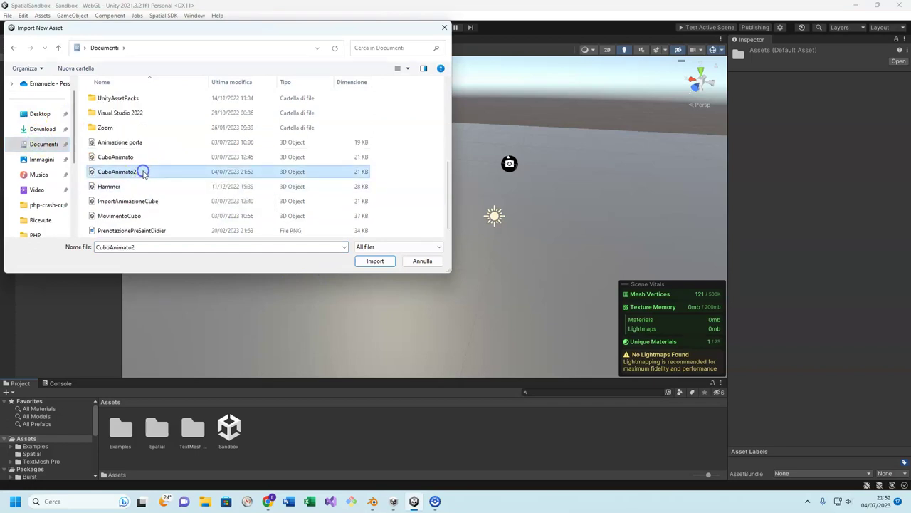
click(373, 261)
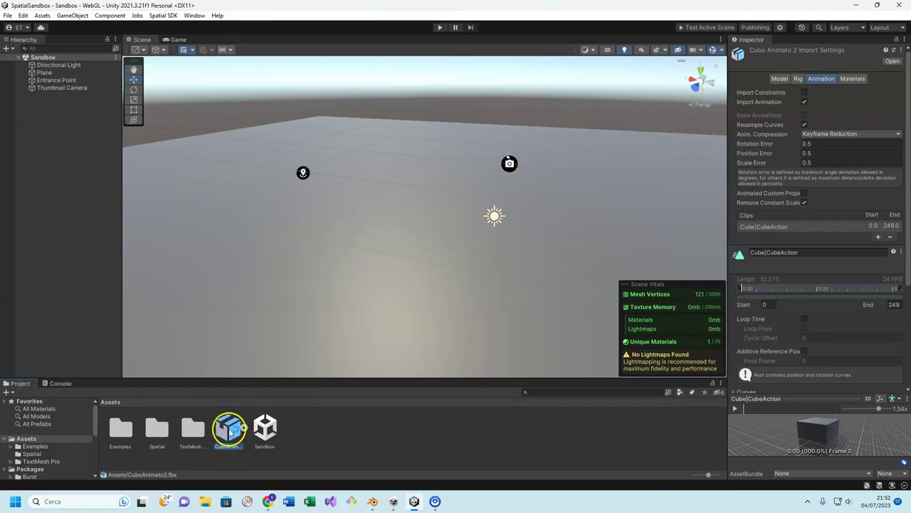
Place CuboAnimato2 in the scene at Y 1.23 and reveal its Cube|CubeAction clip
drag(229, 436, 365, 200)
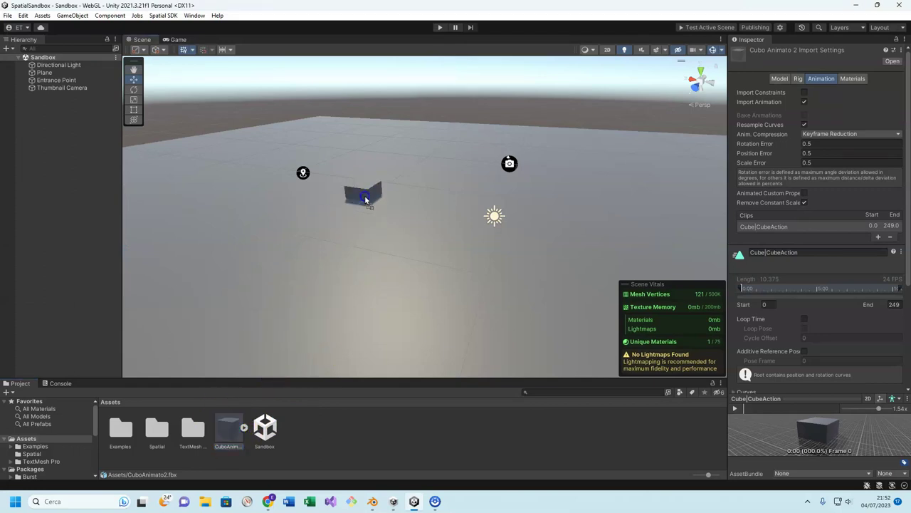
drag(364, 160, 361, 148)
click(243, 428)
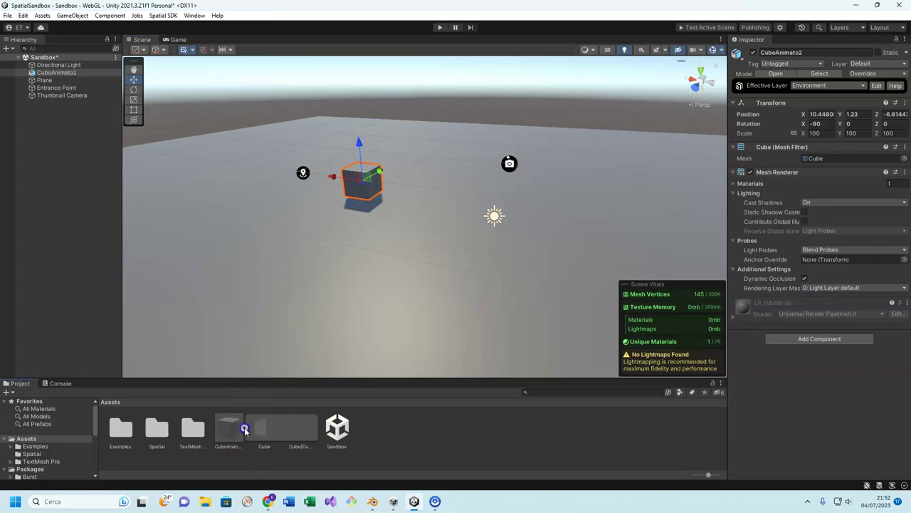
click(301, 428)
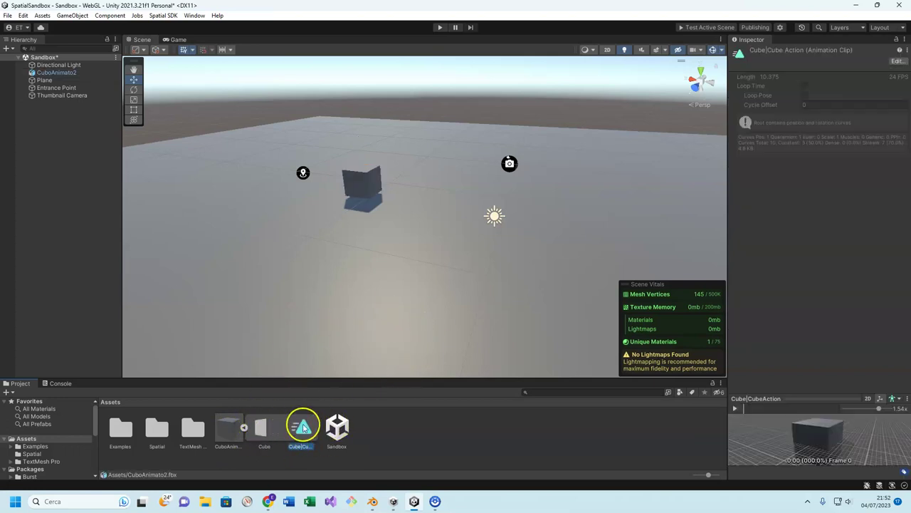
Add an Animator component to CuboAnimato2 through an 'anima' component search
click(356, 187)
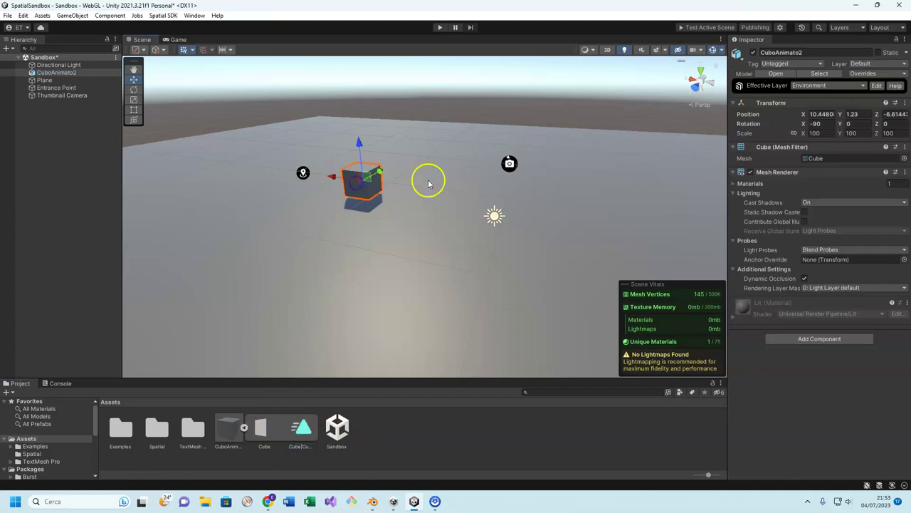
click(805, 340)
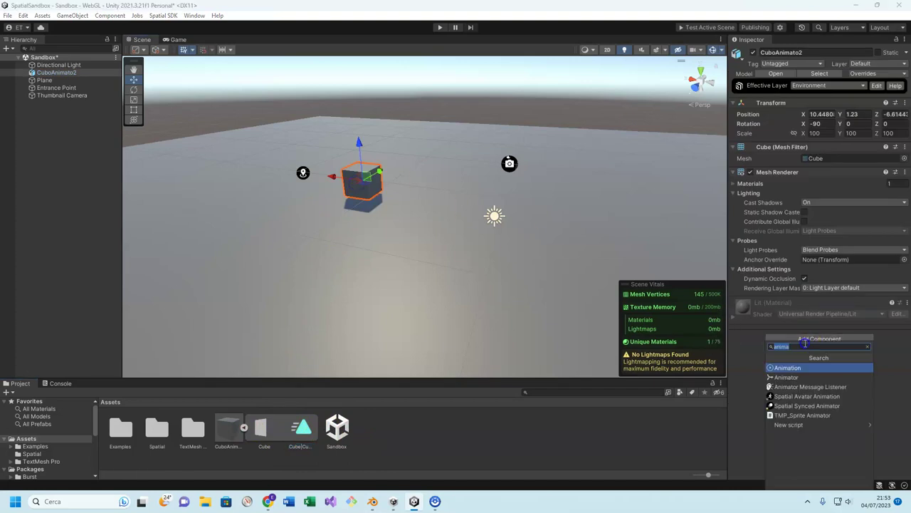
click(790, 377)
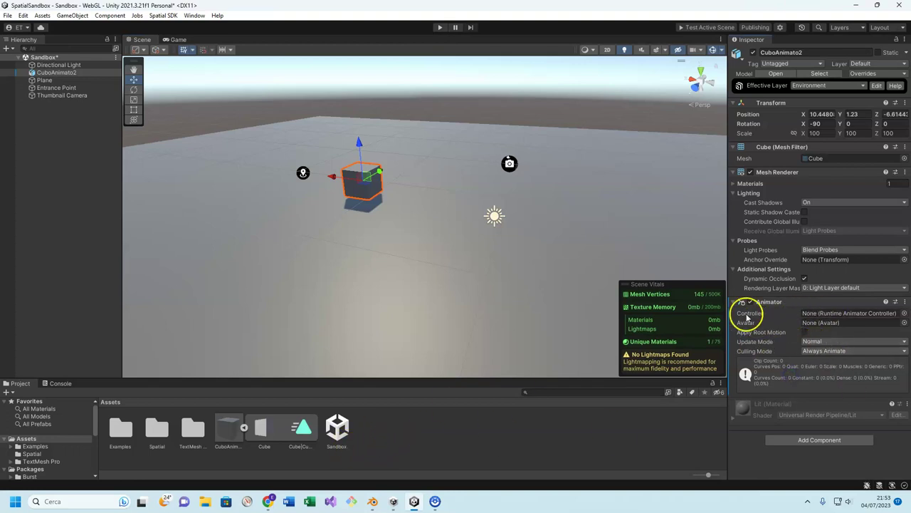
Create a CuboController animator controller and assign it to the cube's Animator Controller field
right_click(401, 433)
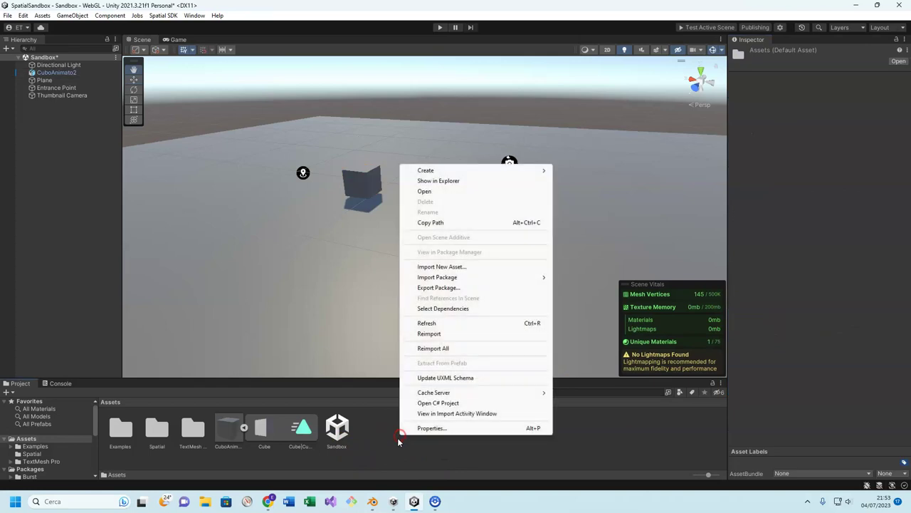
mouse_move(441, 172)
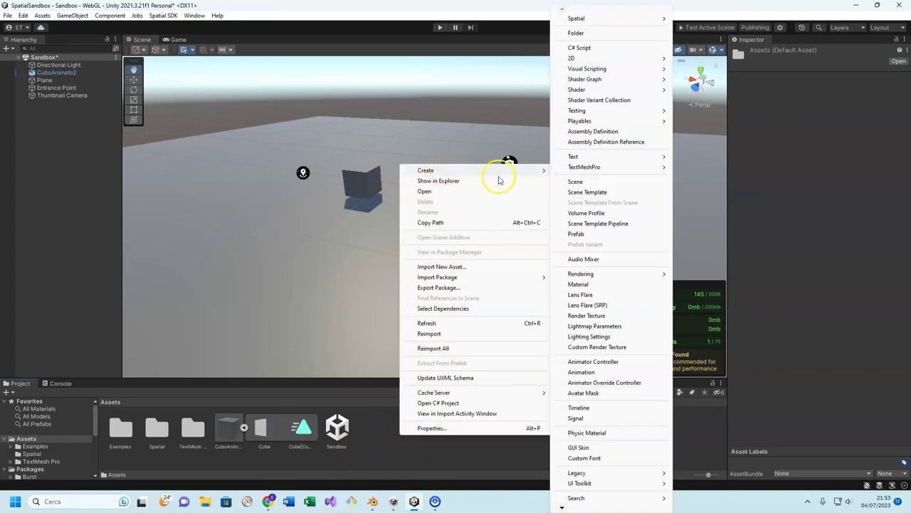
click(600, 361)
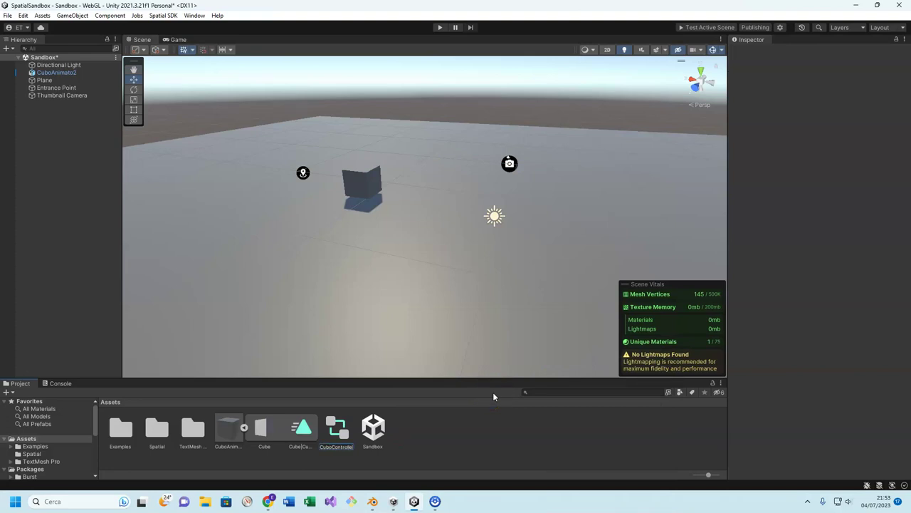
key(Return)
mouse_move(356, 423)
mouse_down()
mouse_move(333, 422)
mouse_move(378, 179)
mouse_up()
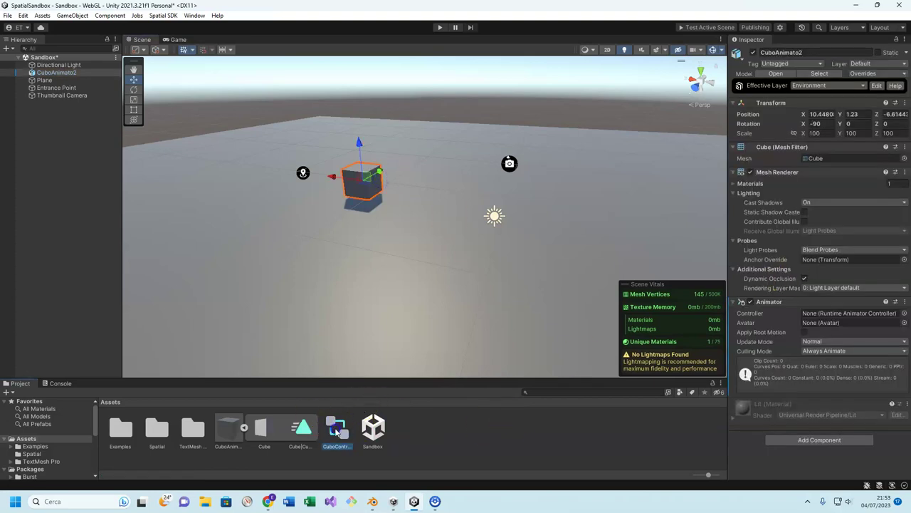
click(873, 314)
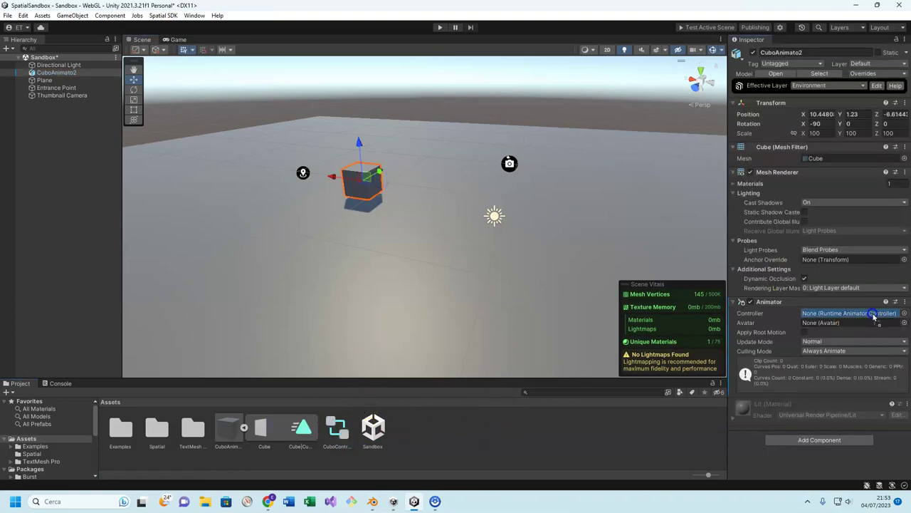
drag(873, 315, 873, 315)
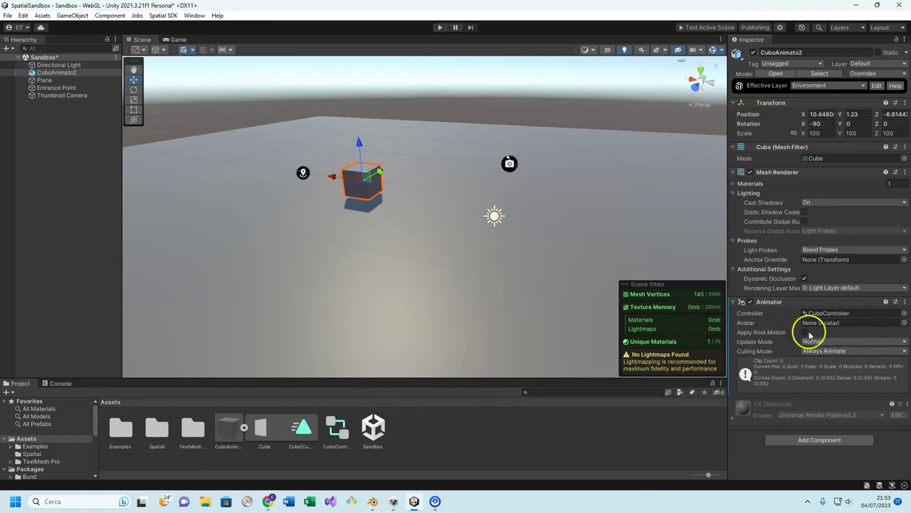
In CuboController's graph, add the Cube|CubeAction clip as the default state from Entry
double_click(341, 428)
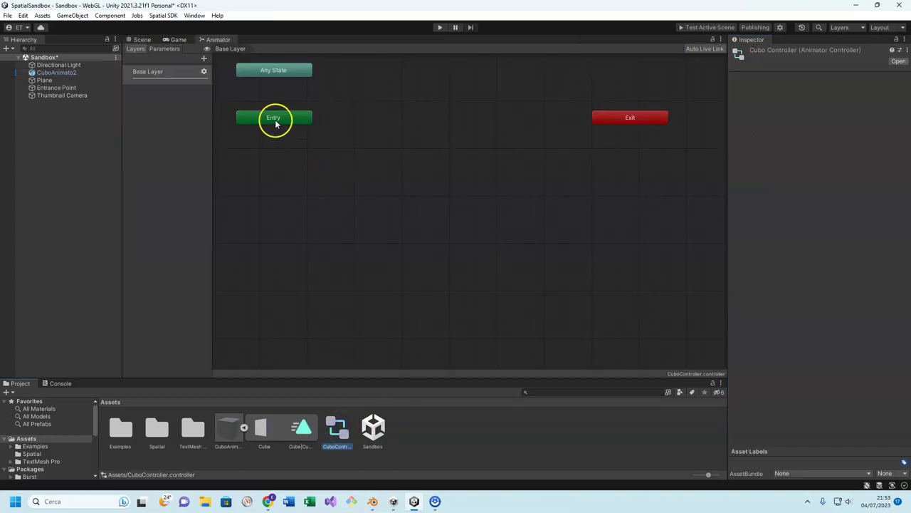
drag(275, 120, 280, 139)
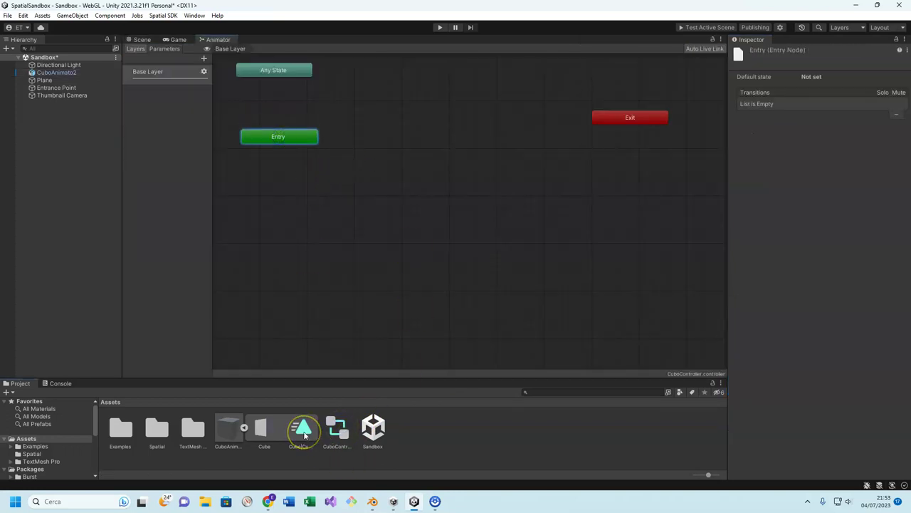
drag(303, 429, 420, 180)
drag(447, 114, 402, 106)
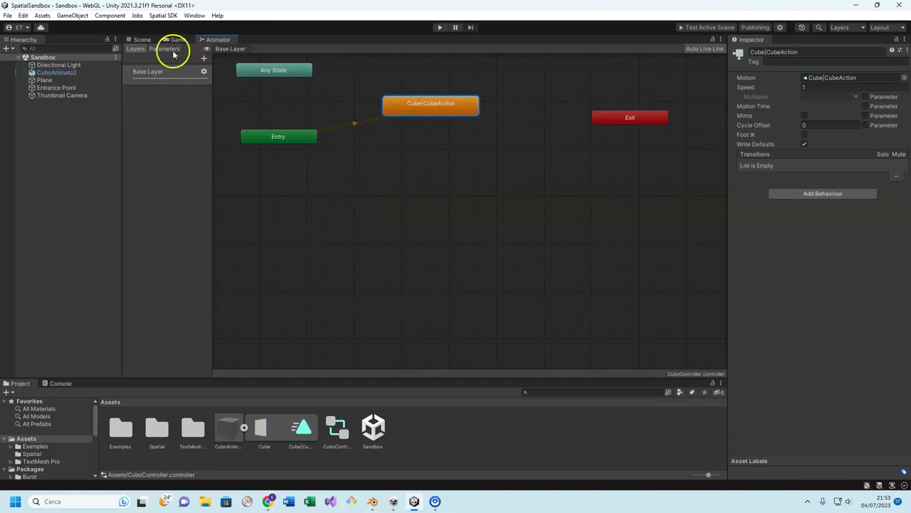
click(140, 40)
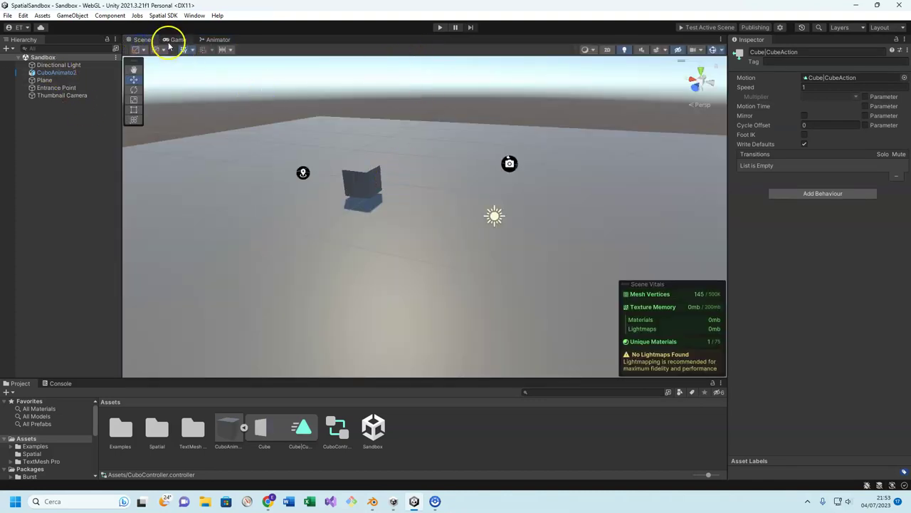
Move the cube to X 0.37, Z 1.57 so it sits in camera view
click(173, 40)
click(151, 41)
click(369, 189)
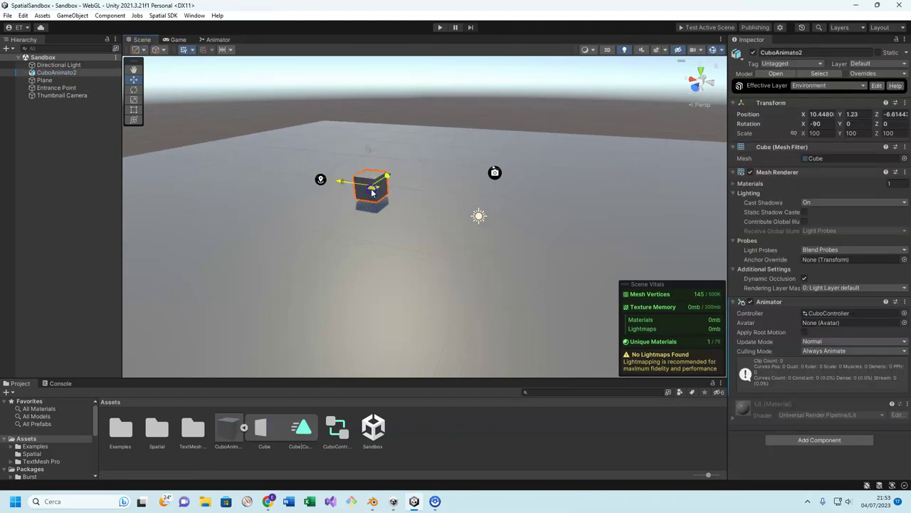
drag(371, 189, 469, 273)
Run a play test in the Game view to watch the cube animate, then stop
click(171, 40)
click(439, 28)
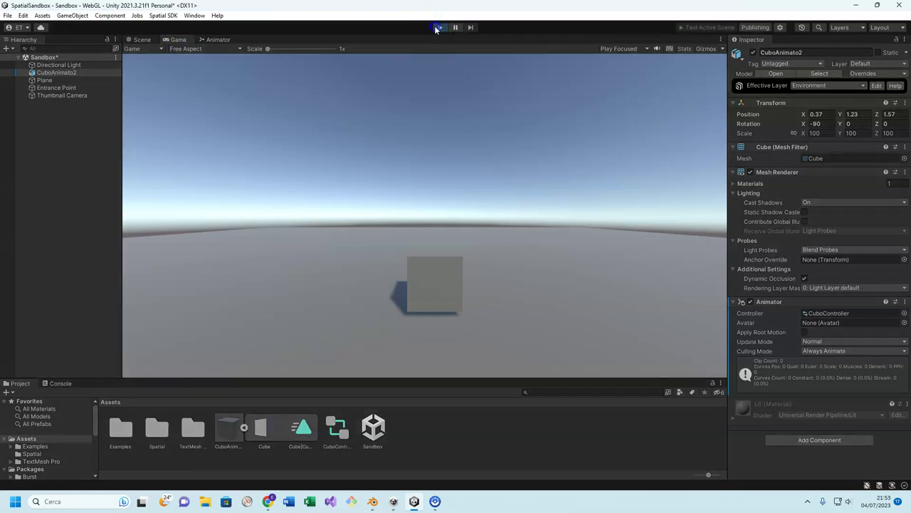
click(451, 309)
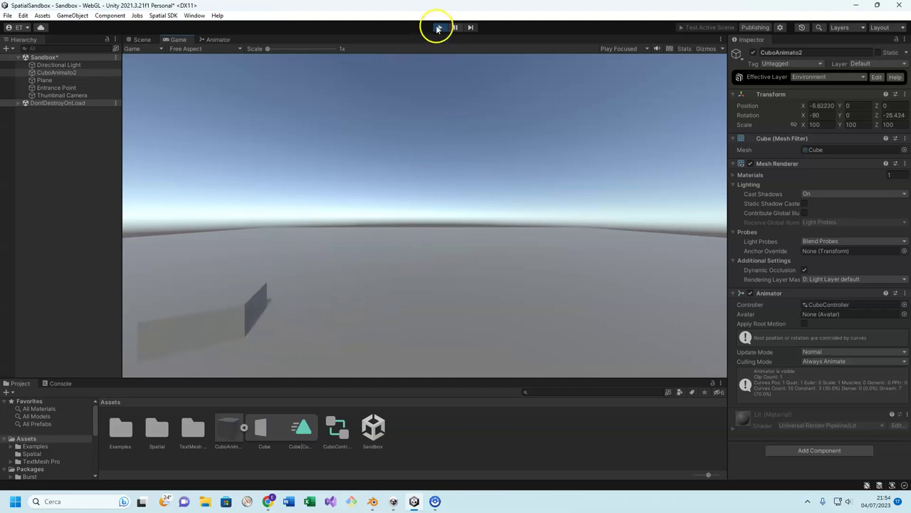
click(134, 42)
click(174, 39)
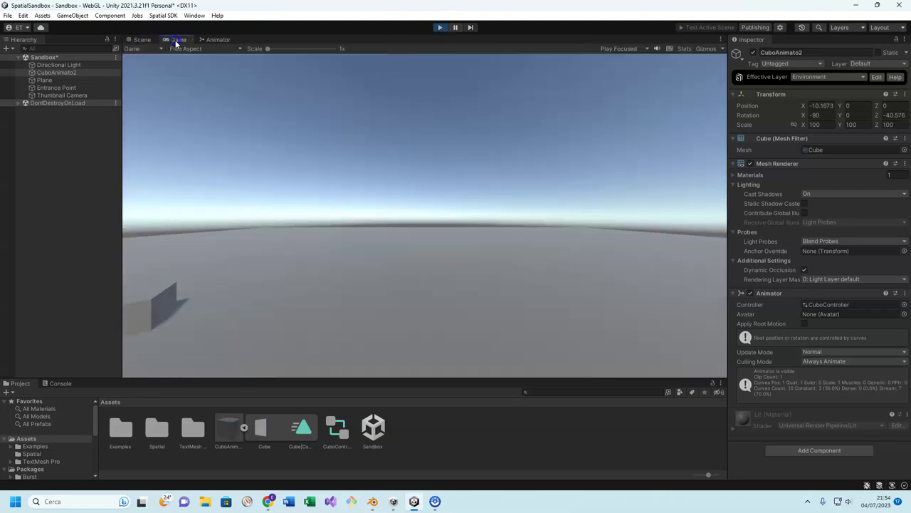
click(441, 28)
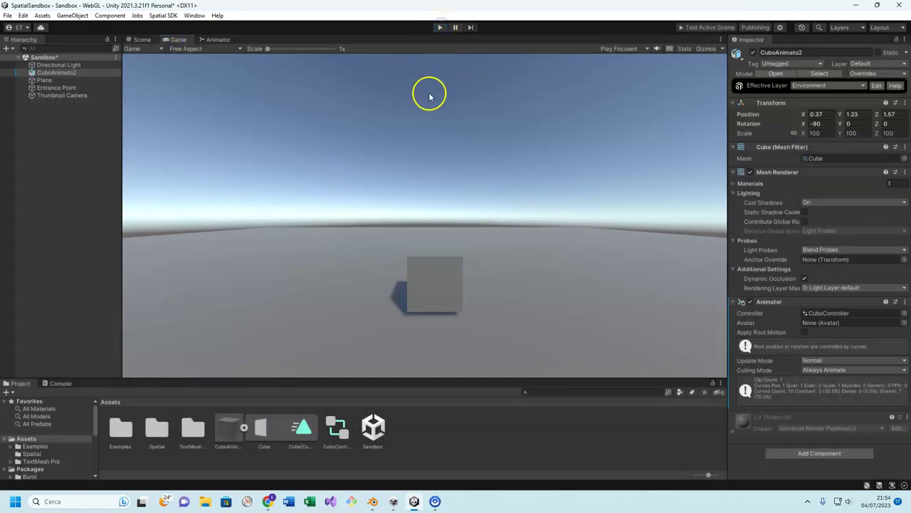
Play the scene again, watching the animating cube in the Scene view, then stop
click(135, 39)
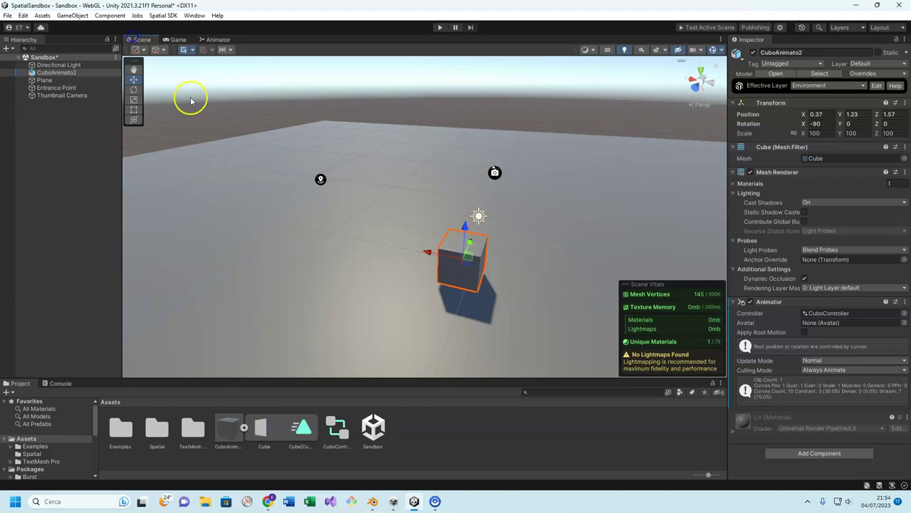
click(178, 40)
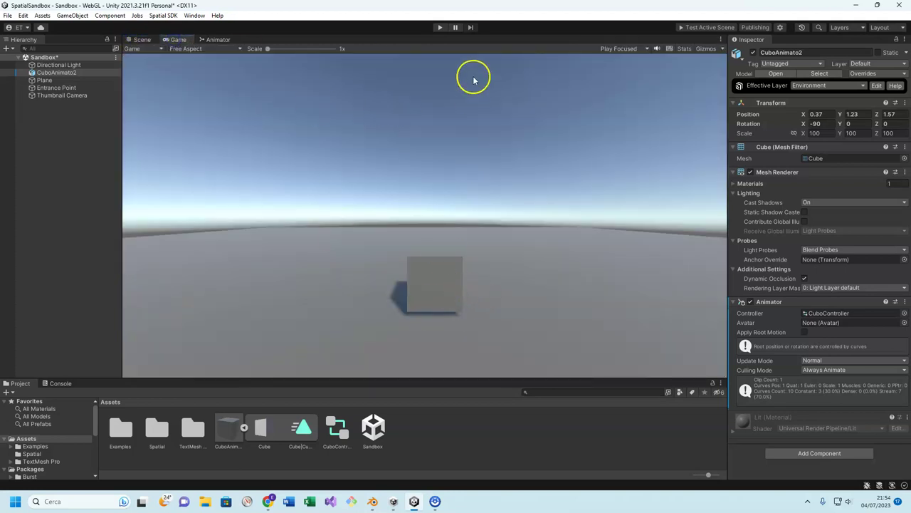
click(441, 27)
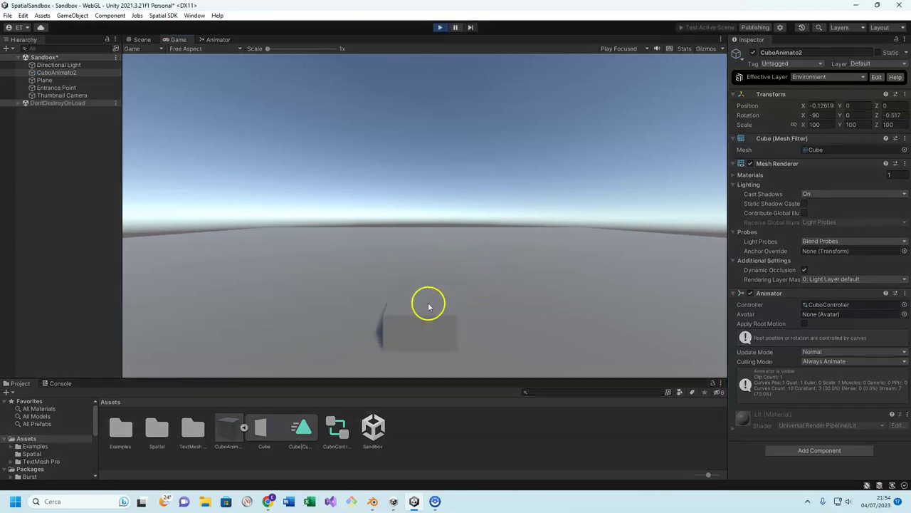
click(142, 40)
click(438, 28)
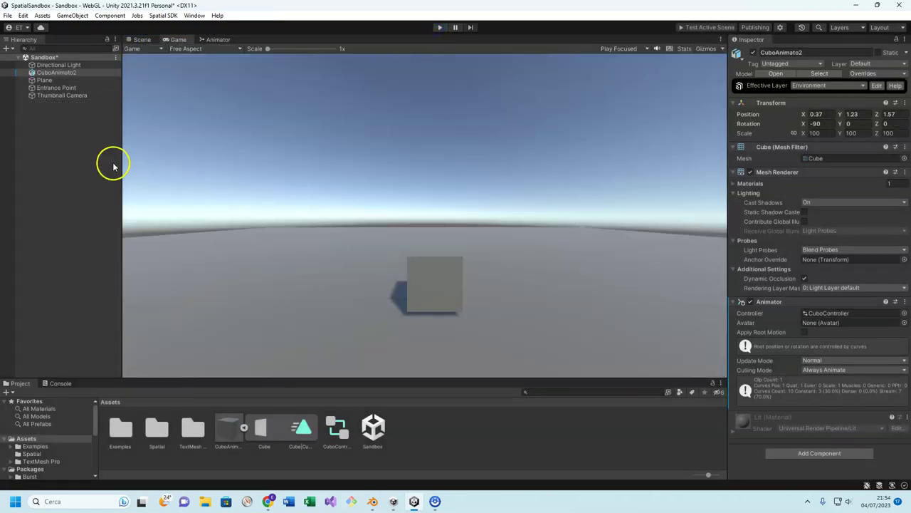
Create an empty GameObject in the Hierarchy and reset it to the origin
right_click(44, 138)
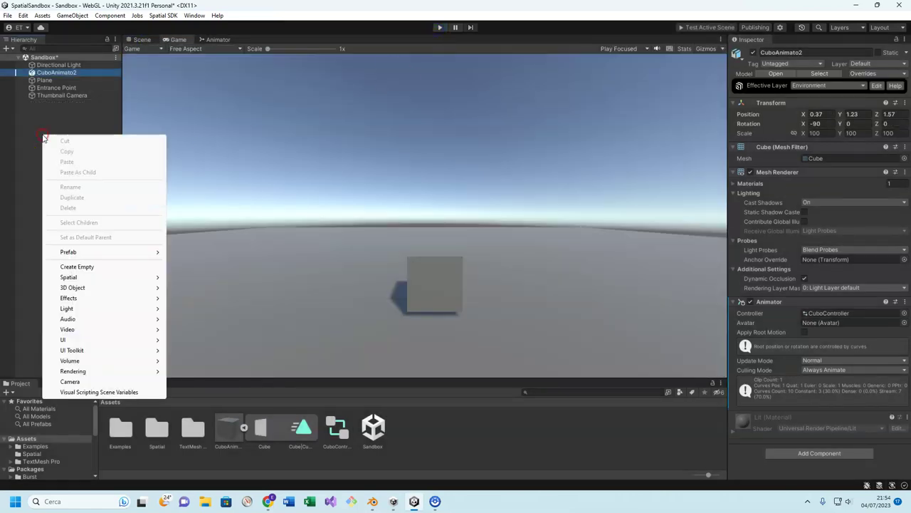
click(109, 269)
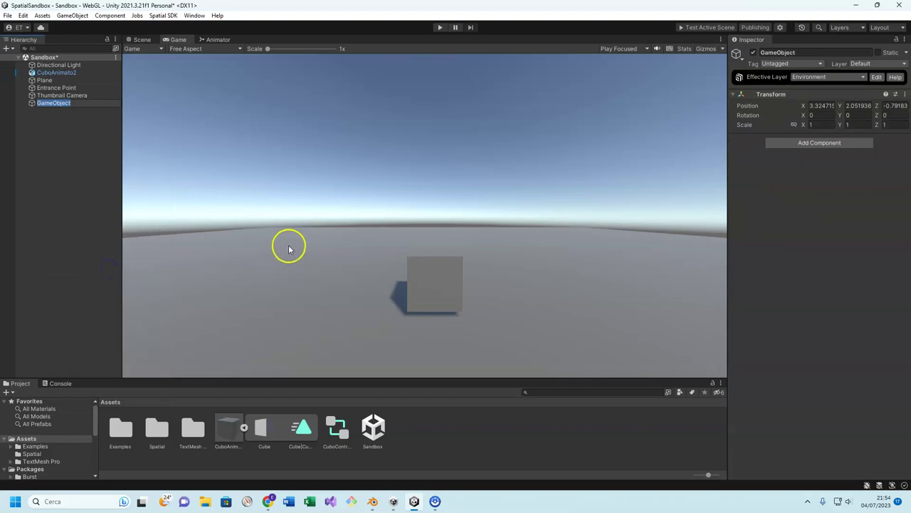
click(826, 104)
text(0)
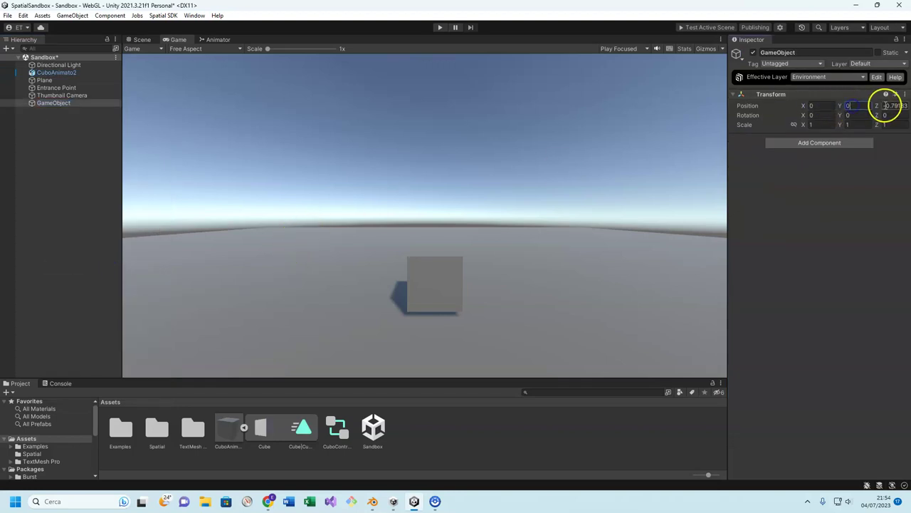
Set CuboAnimato2's position to 0, 0, 0
click(61, 73)
click(827, 114)
text(0)
click(868, 114)
text(0)
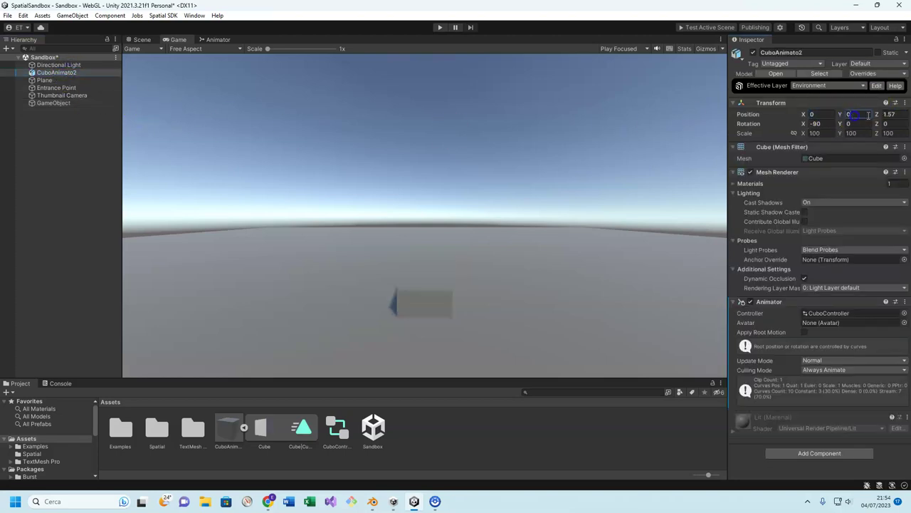
text(0)
click(61, 74)
Make CuboAnimato2 a child of the empty and rename the empty 'CuboAnimato'
drag(70, 103, 67, 97)
click(65, 97)
right_click(66, 100)
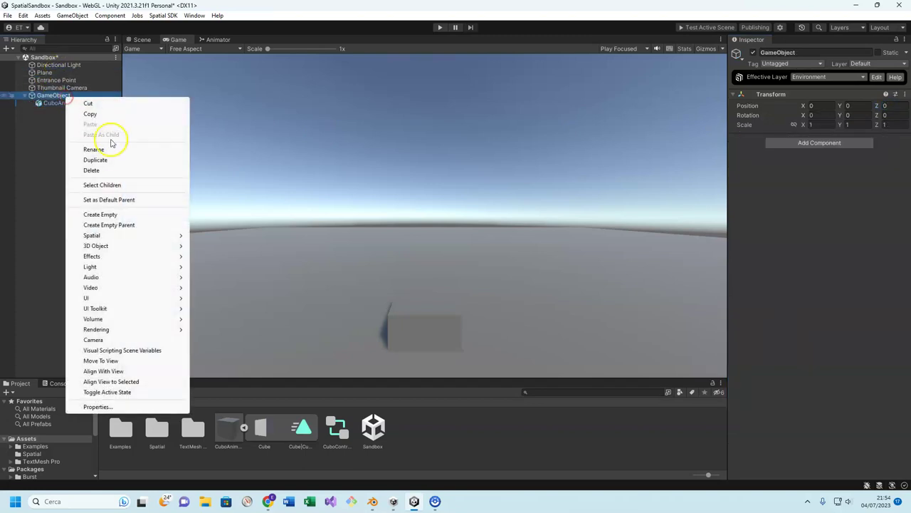
click(102, 150)
text(CuboAnimato)
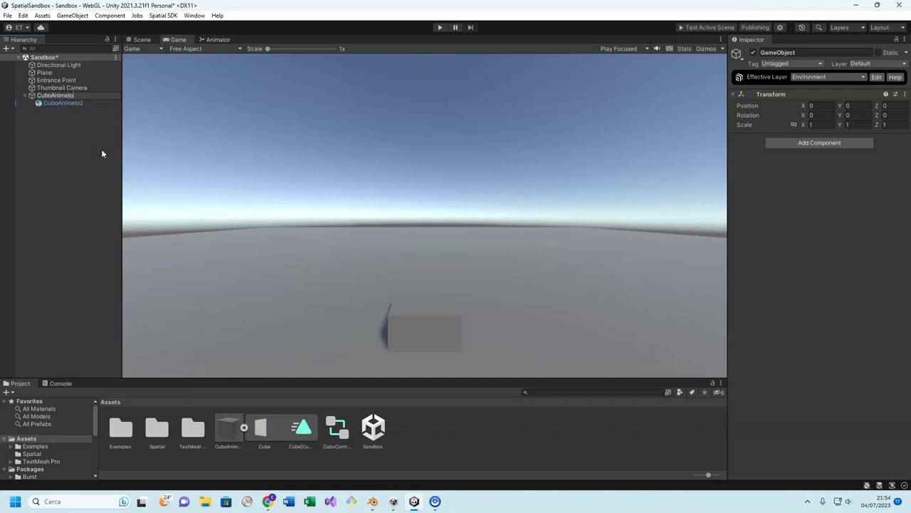
key(Return)
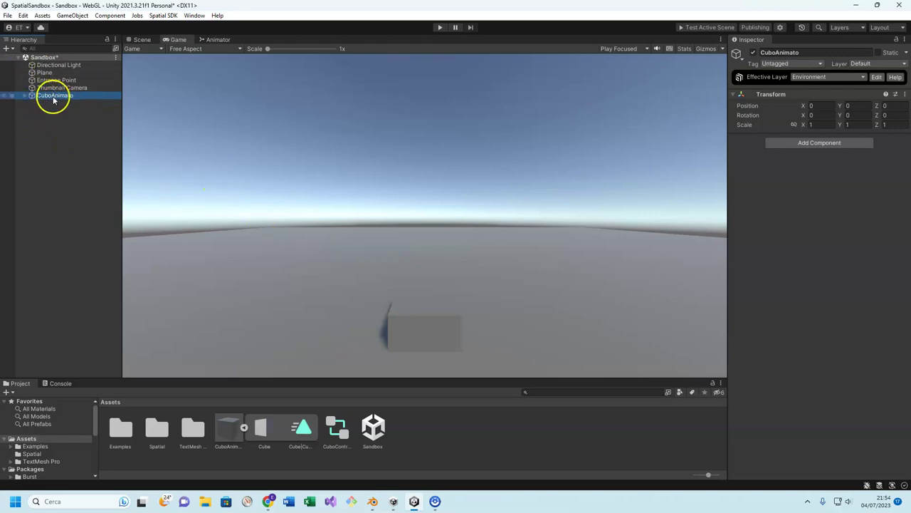
Move CuboAnimato to X 1.06, Y 3.48, Z 5.18, then play the scene in Game view
click(133, 41)
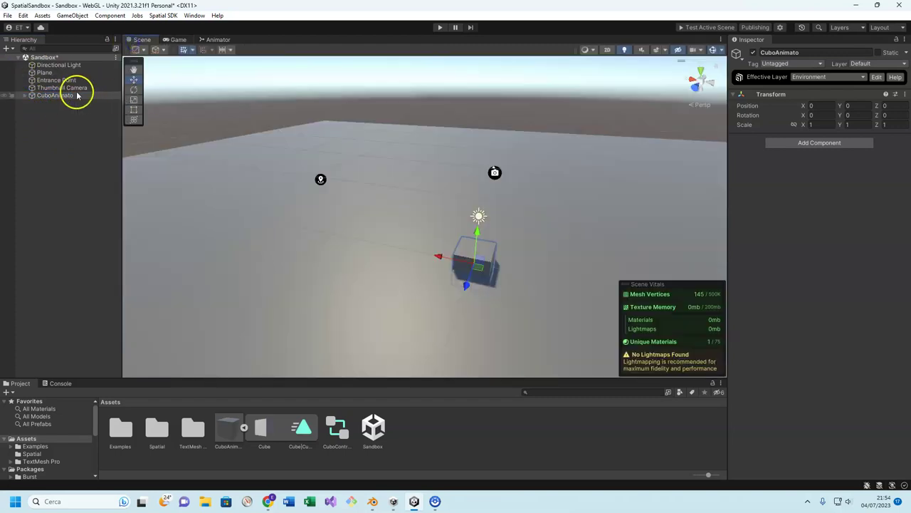
mouse_move(482, 270)
mouse_down()
mouse_move(411, 188)
mouse_move(413, 164)
mouse_up()
drag(415, 197, 430, 313)
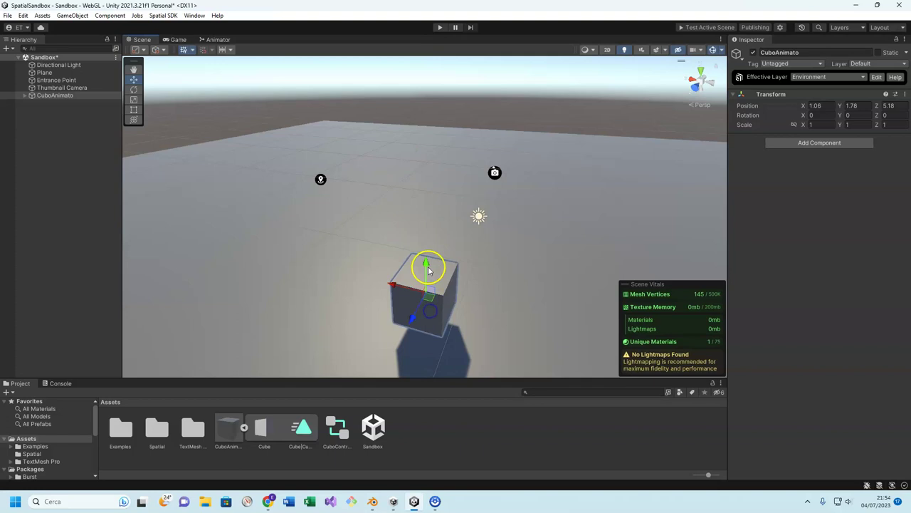
drag(428, 269, 425, 227)
click(164, 41)
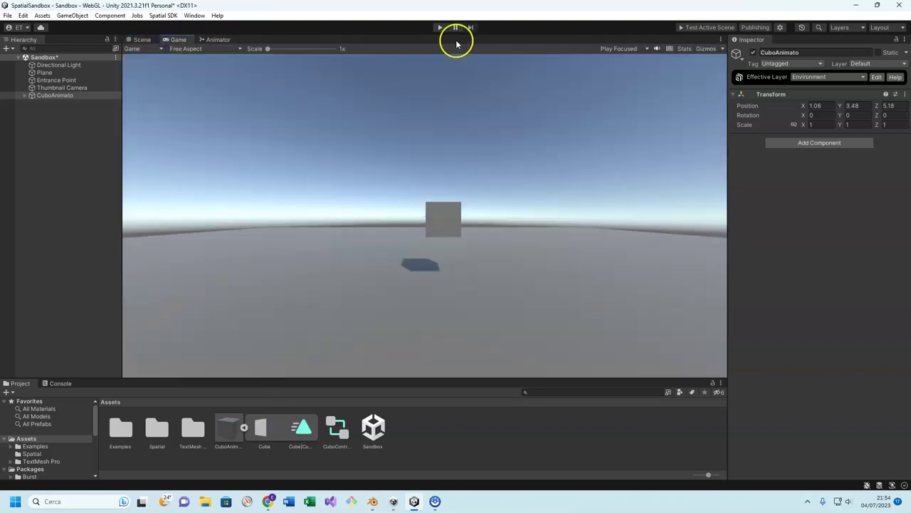
click(441, 27)
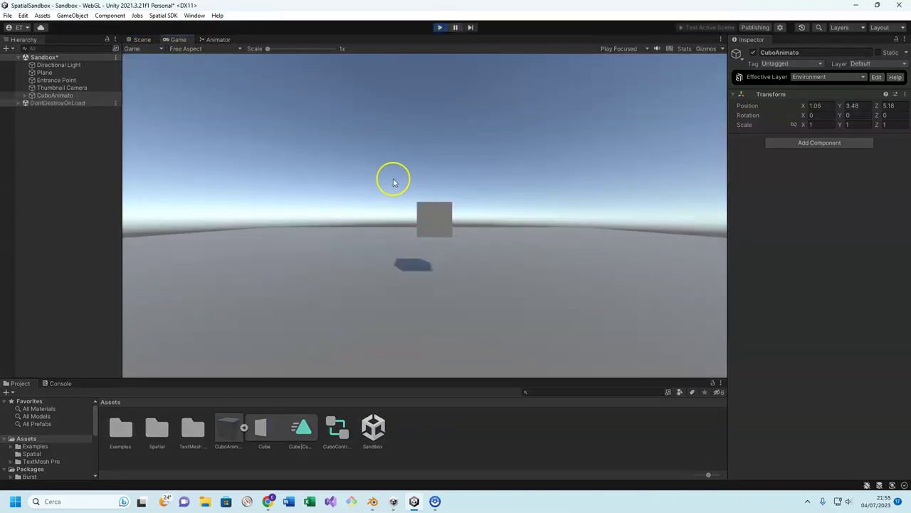